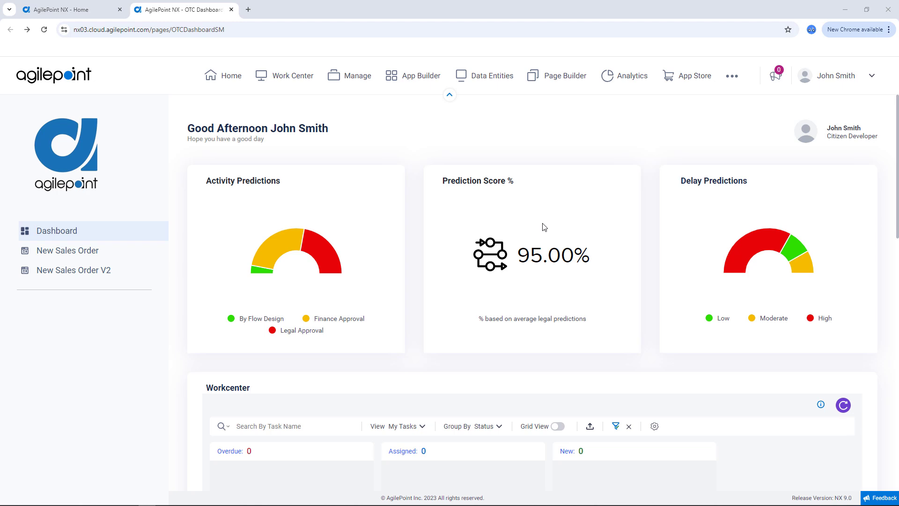
# Start a New Sales Order V2 from the dashboard and auto-fill its account and purchase order details.
pyautogui.moveTo(316, 239)
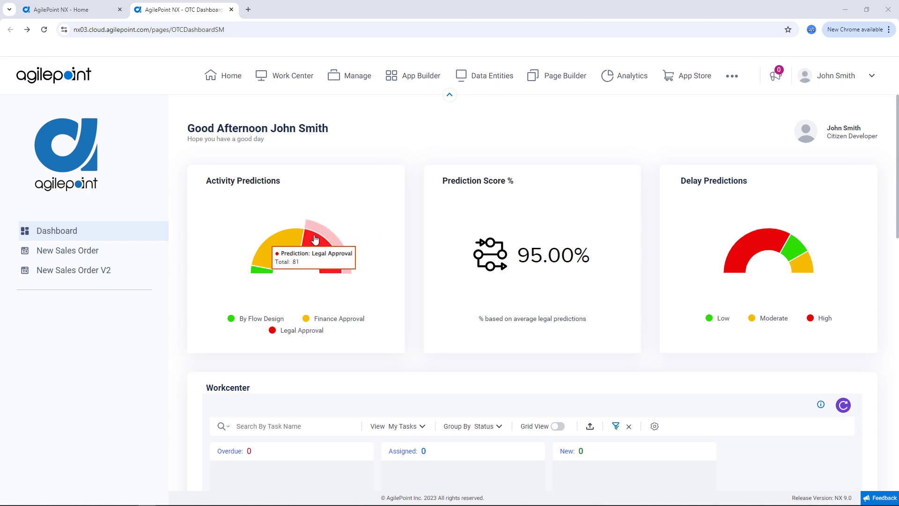
pyautogui.scroll(-4, 315, 238)
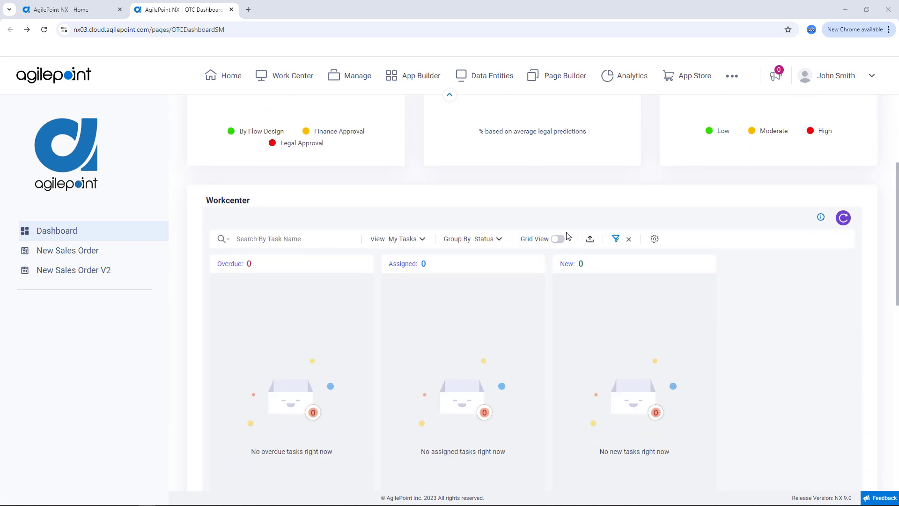
pyautogui.scroll(-9, 515, 319)
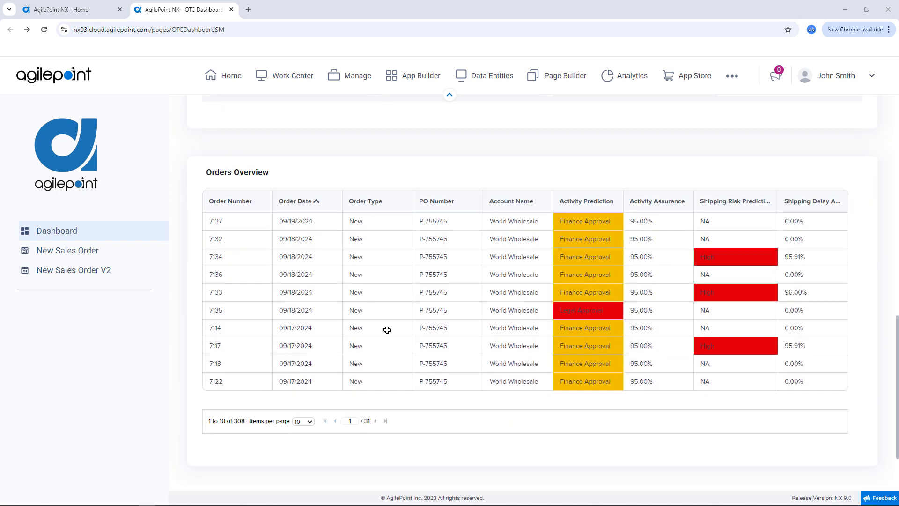
pyautogui.scroll(15, 440, 323)
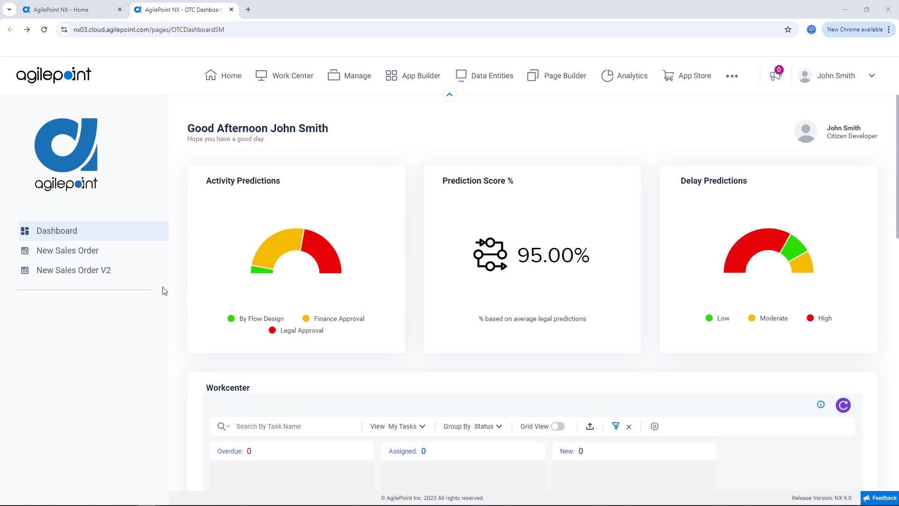
pyautogui.click(94, 272)
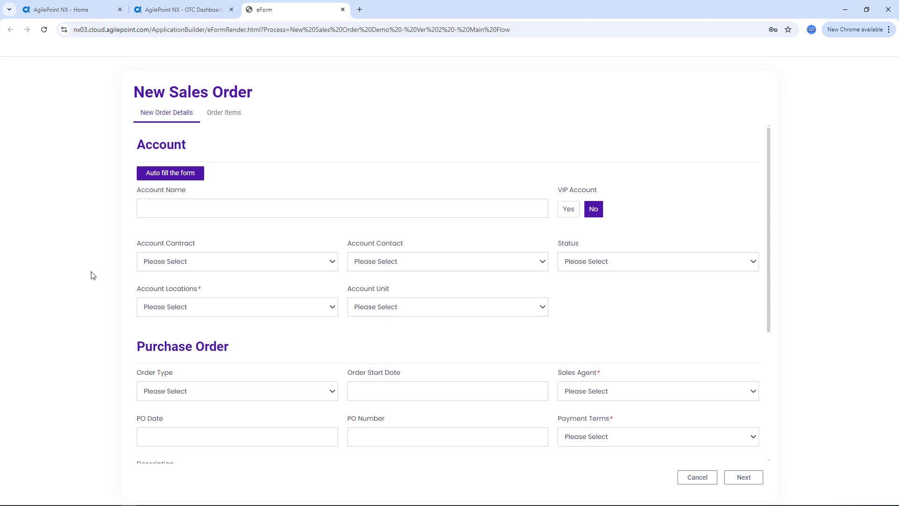
pyautogui.click(176, 176)
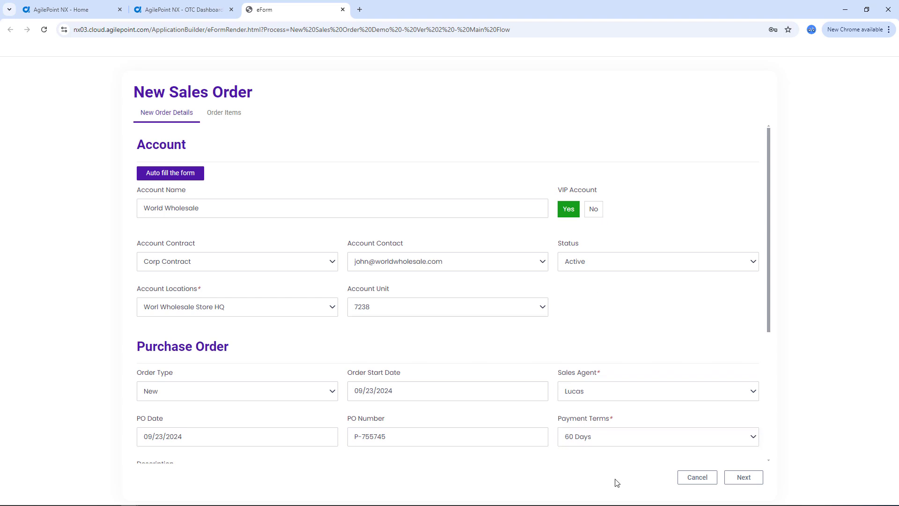
# Check the Stainless Steel Electrodes line in the order items and submit the new sales order.
pyautogui.click(227, 123)
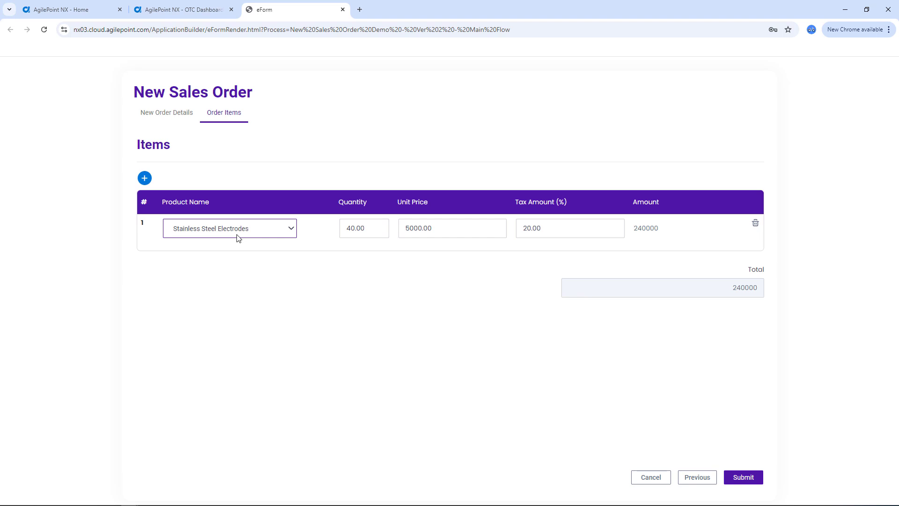
pyautogui.click(345, 230)
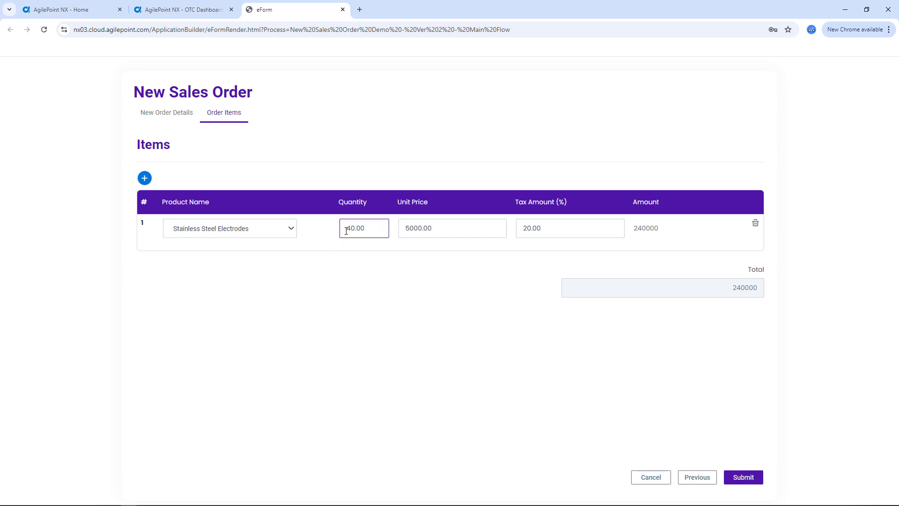
pyautogui.click(413, 297)
pyautogui.click(752, 478)
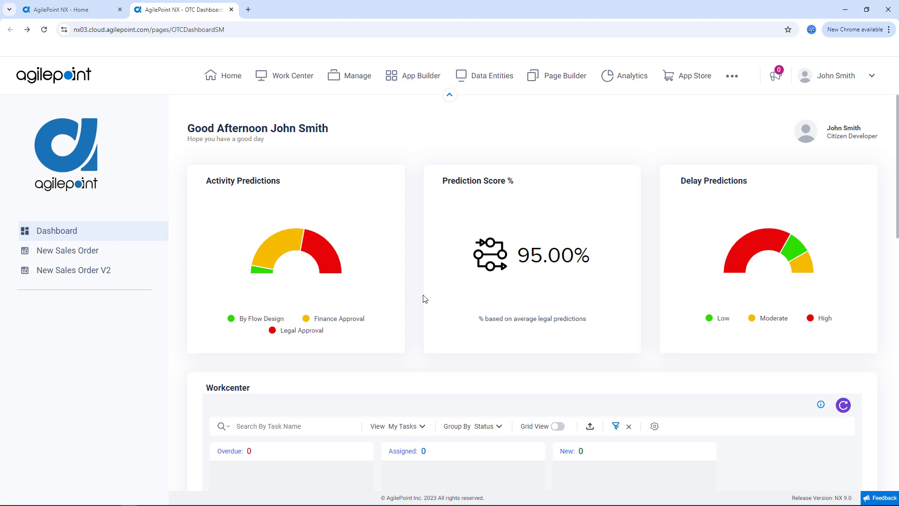
# Refresh the Workcenter tasks, try to open the Shipping Details task and dismiss its alert.
pyautogui.scroll(-3, 426, 300)
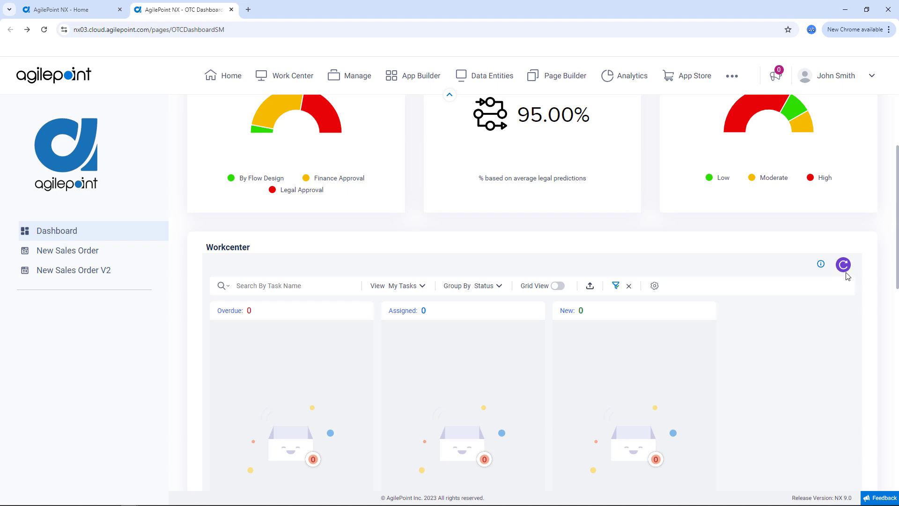
pyautogui.click(843, 265)
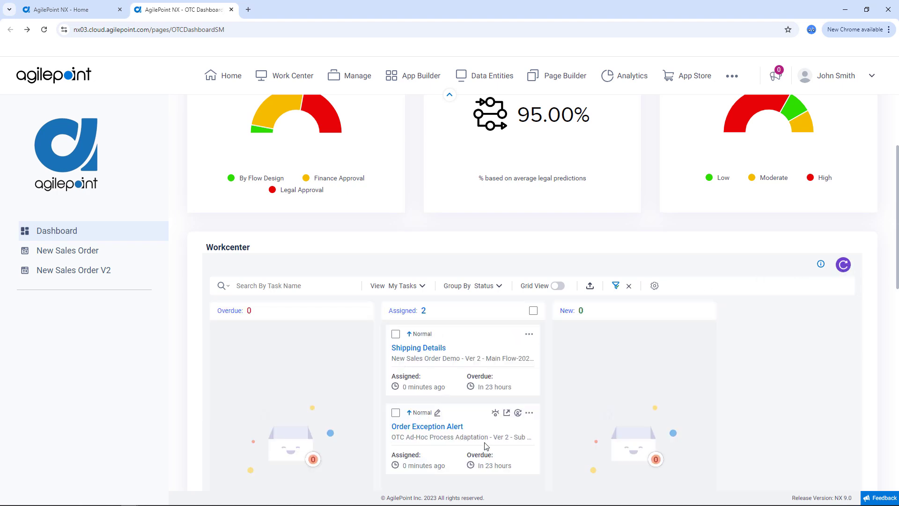
pyautogui.click(426, 349)
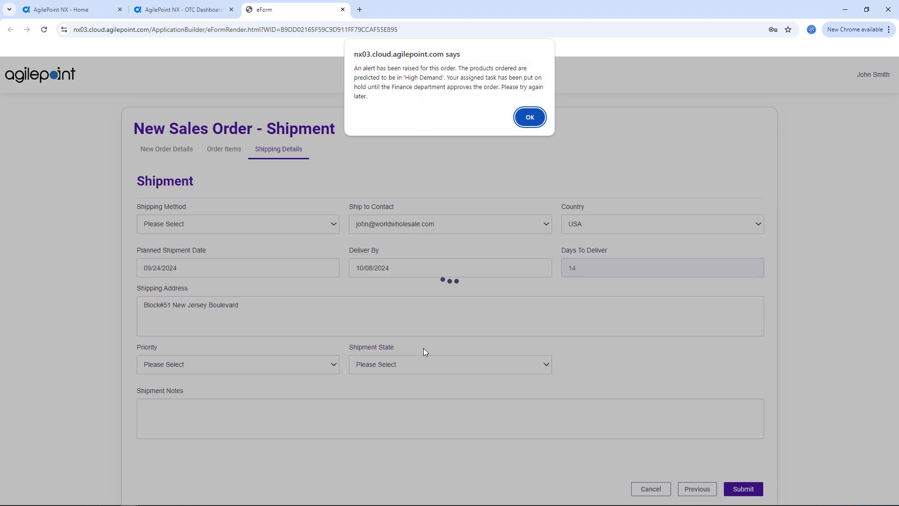
pyautogui.click(534, 119)
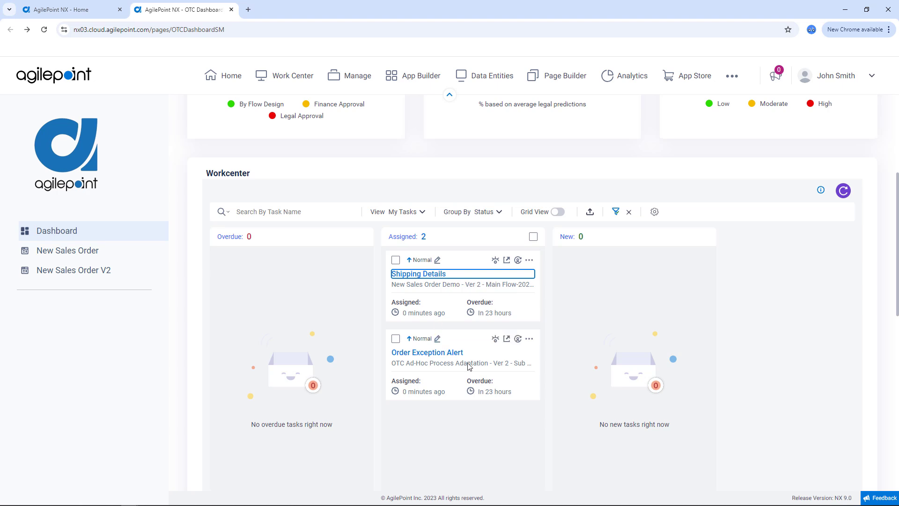
# In the Order Exception Alert task, assign Finance Approval to the logged-in user, hold order processing until the exception is approved, and submit.
pyautogui.click(507, 340)
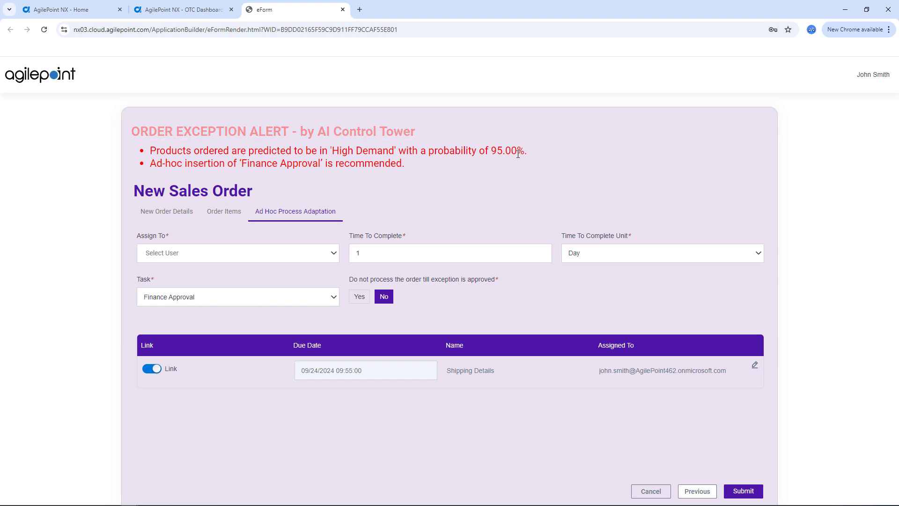
pyautogui.click(333, 257)
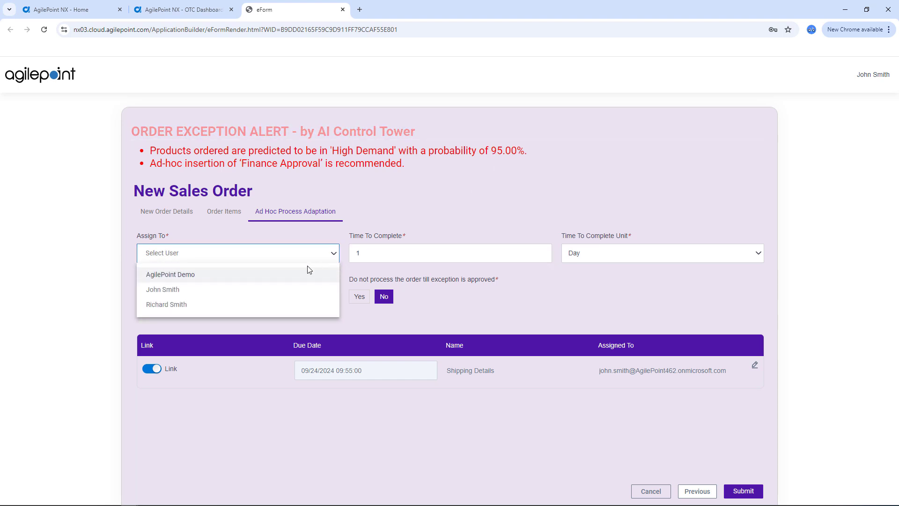
pyautogui.click(247, 291)
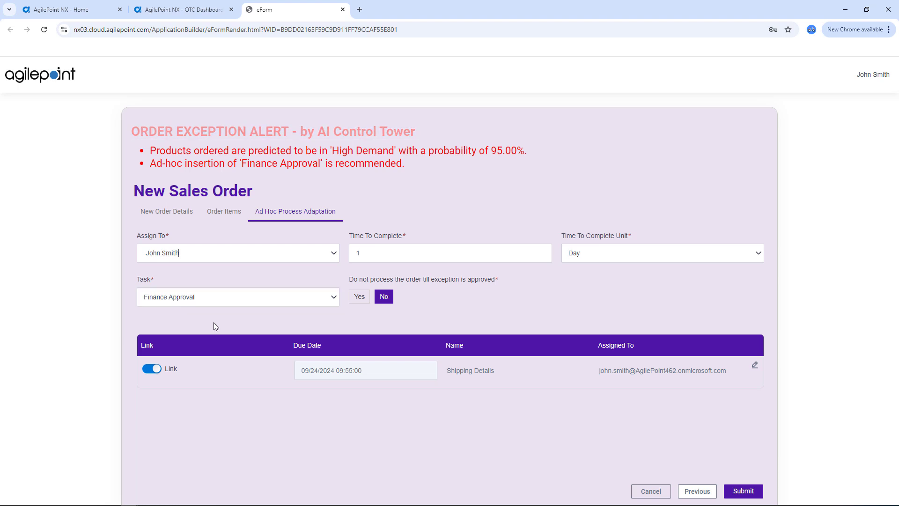
pyautogui.click(360, 300)
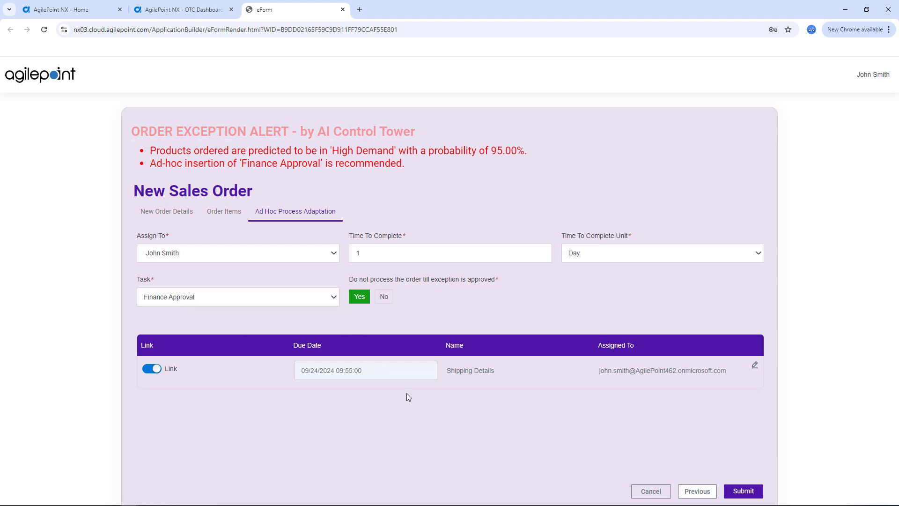
pyautogui.click(748, 491)
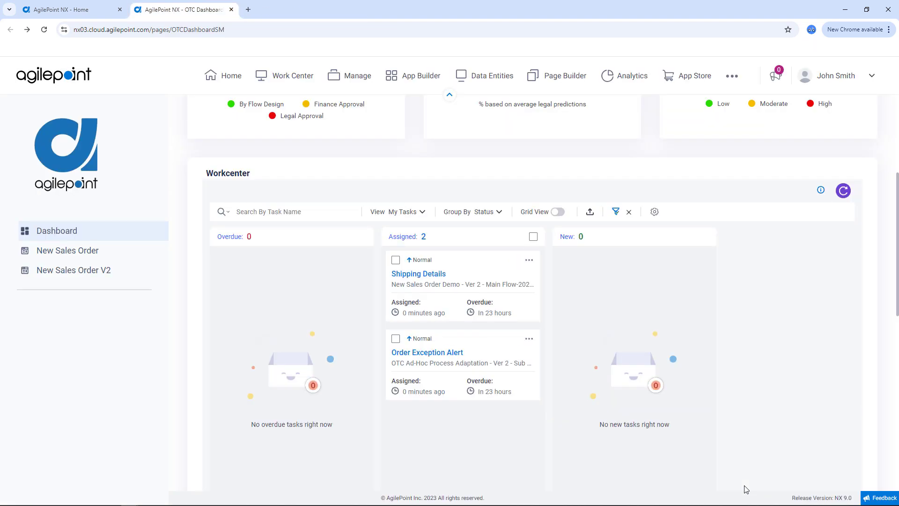
# Refresh the Workcenter, open the Finance Approval task, set Finance Approval to Yes and submit it.
pyautogui.click(843, 191)
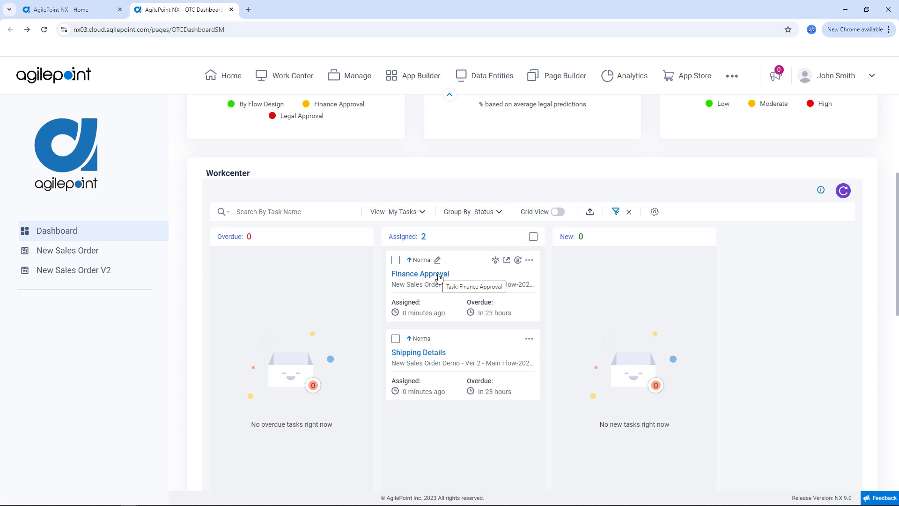
pyautogui.click(439, 278)
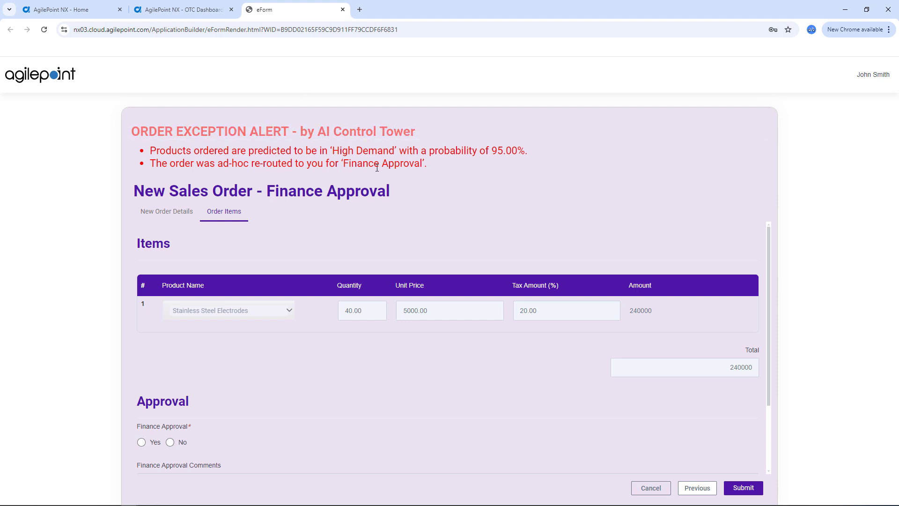
pyautogui.scroll(-2, 381, 232)
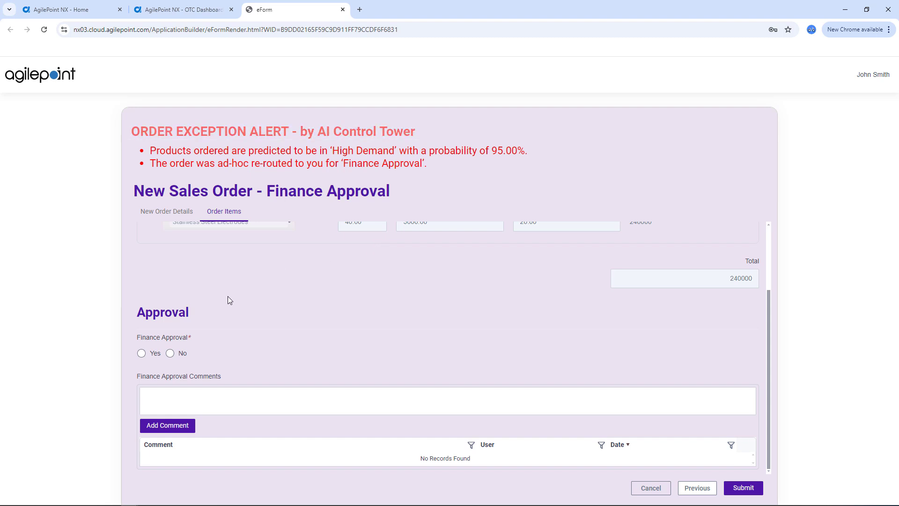
pyautogui.click(141, 353)
pyautogui.scroll(1, 675, 437)
pyautogui.click(743, 487)
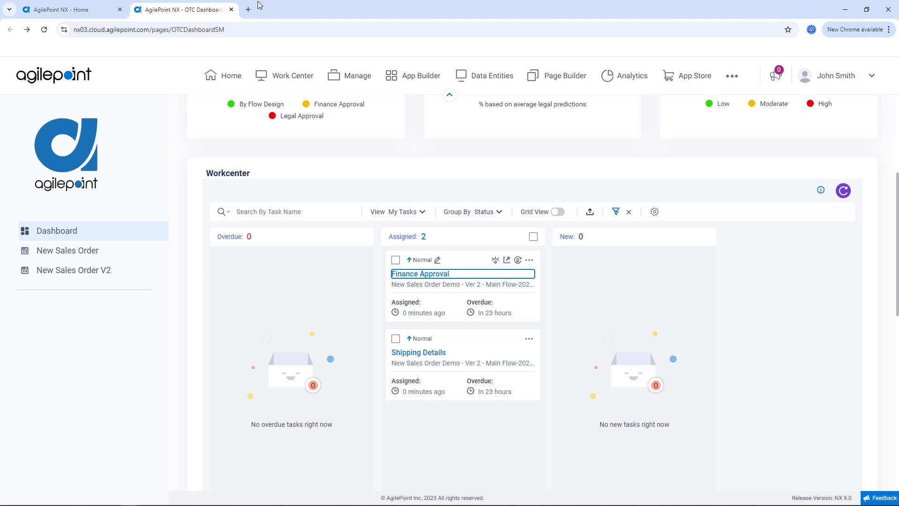
# Refresh the Workcenter, set the Deliver By date in the Shipping Details task to 09/26/2024 and submit the shipment.
pyautogui.click(842, 192)
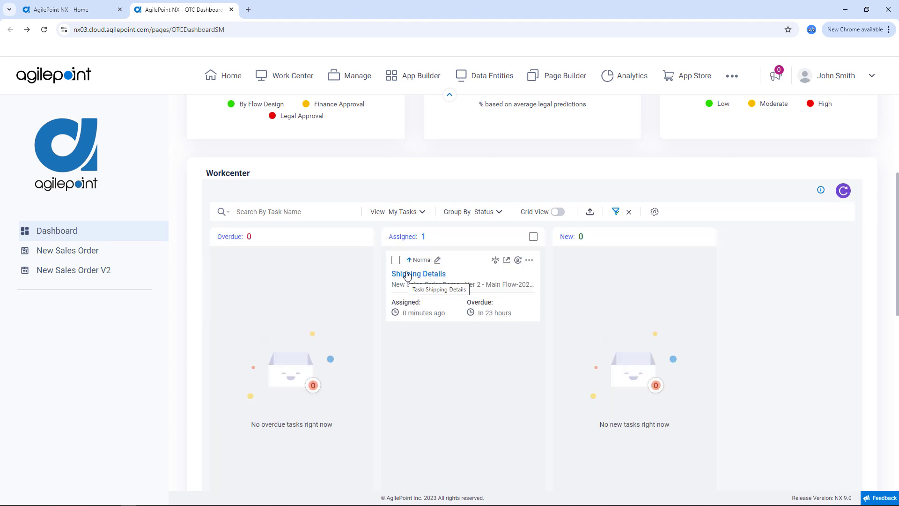
pyautogui.click(406, 276)
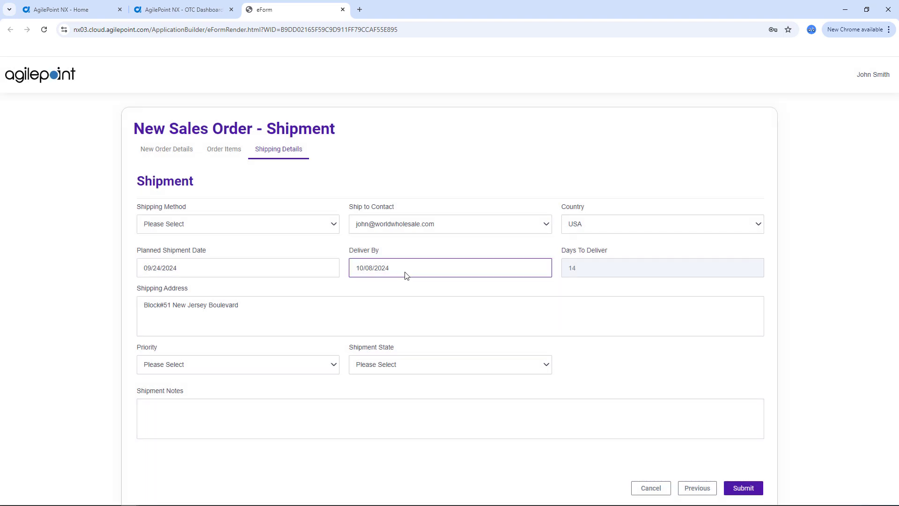
pyautogui.click(405, 273)
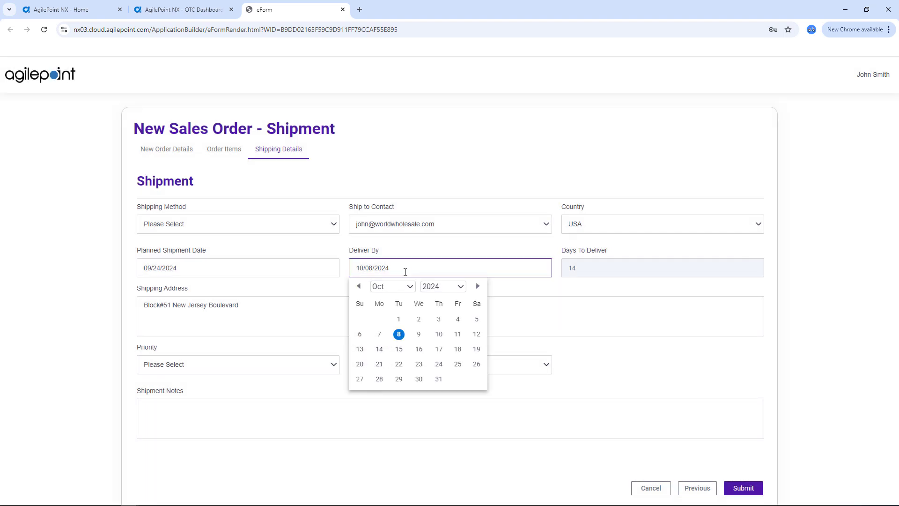
pyautogui.click(409, 287)
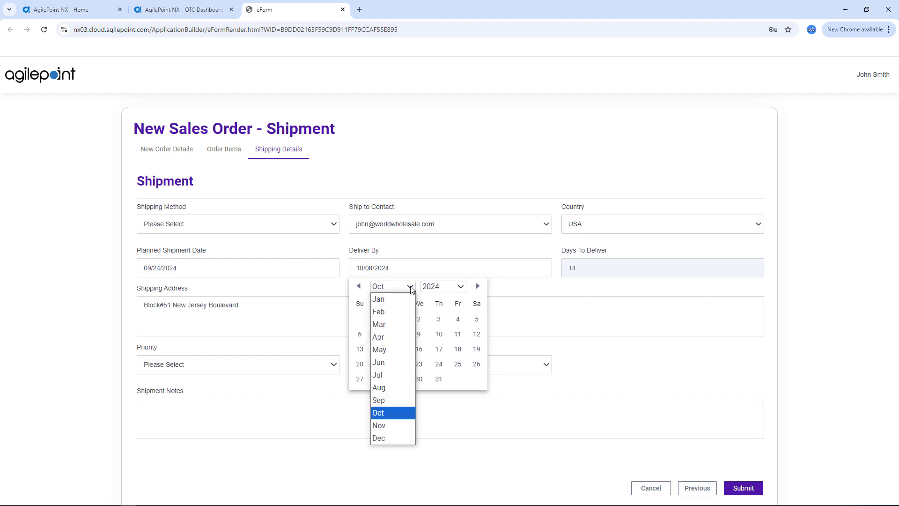
pyautogui.click(374, 398)
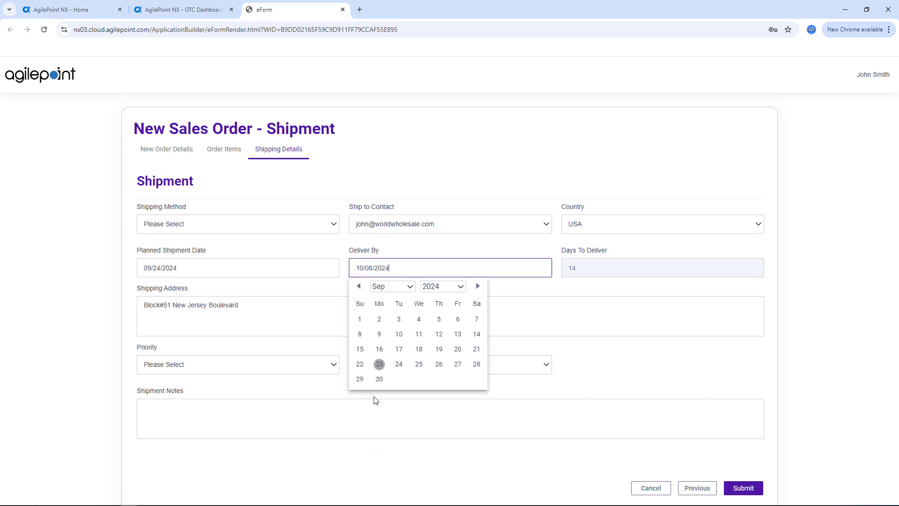
pyautogui.click(439, 369)
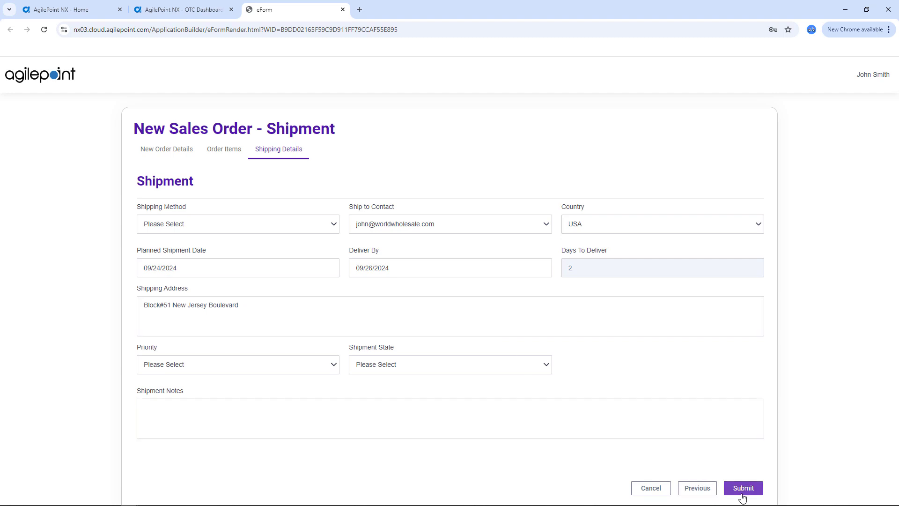
# Open the process view of the Shipping Details task from the dashboard and examine the Wait For Shipment and Order Insurance activity statuses.
pyautogui.click(212, 14)
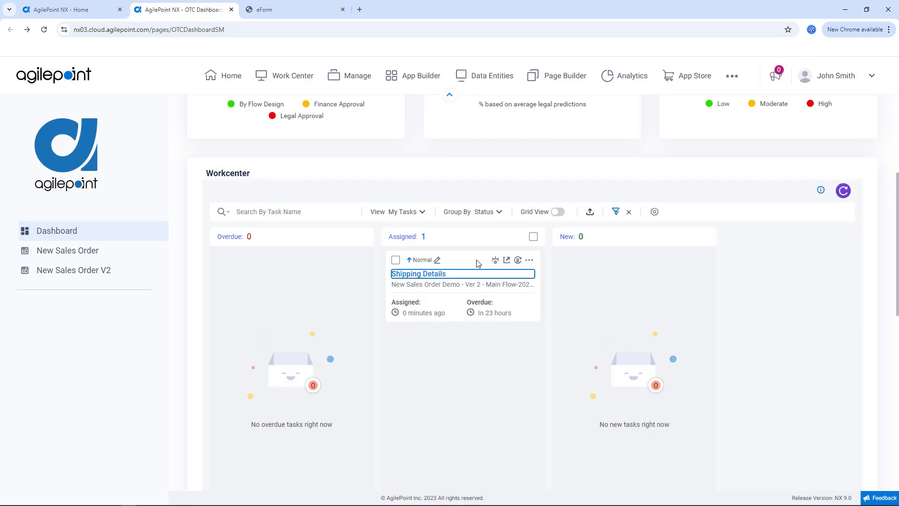
pyautogui.click(496, 261)
pyautogui.click(823, 191)
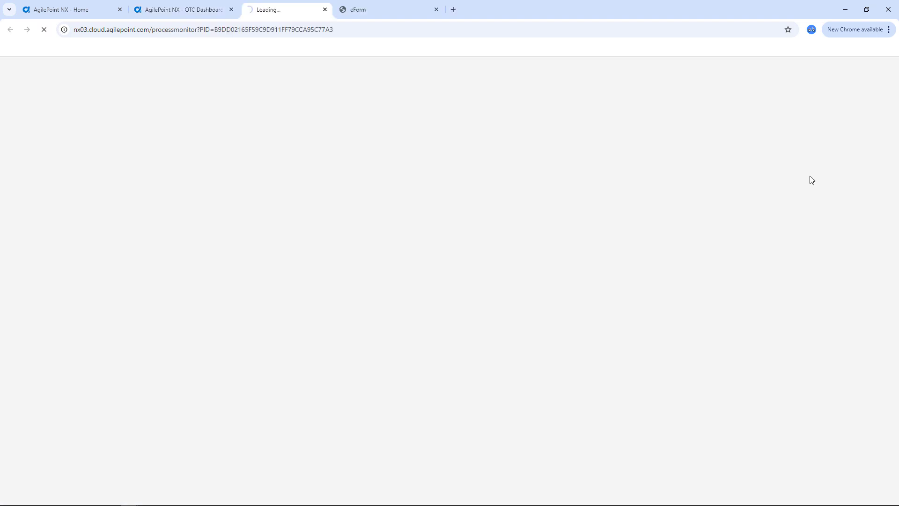
pyautogui.click(454, 9)
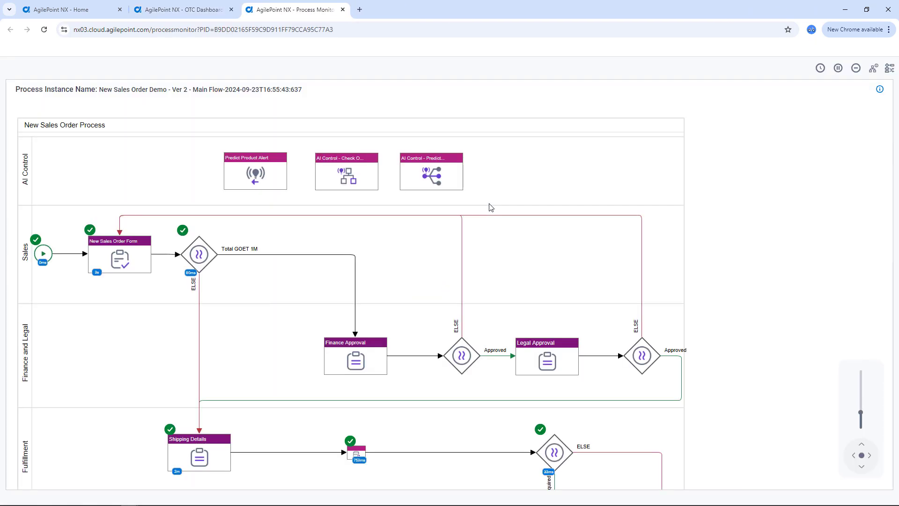
pyautogui.scroll(-5, 438, 388)
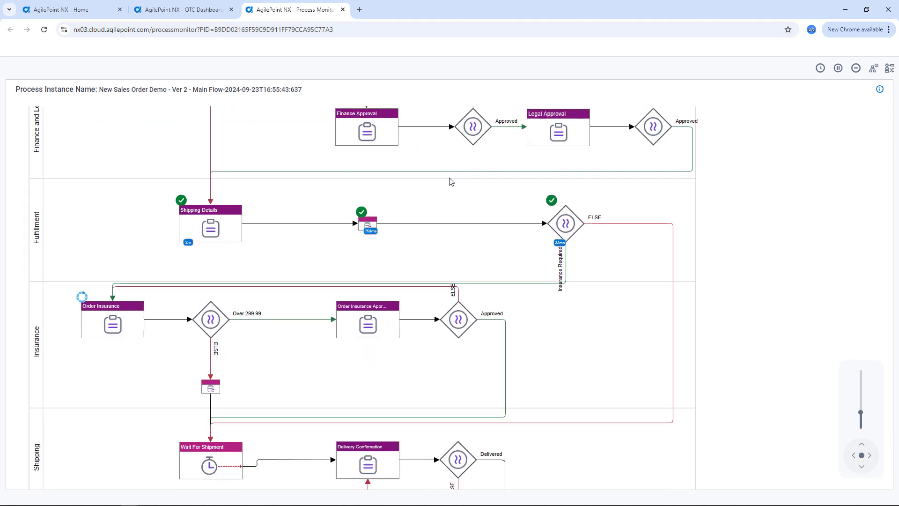
pyautogui.moveTo(364, 347); pyautogui.dragTo(387, 319)
pyautogui.moveTo(276, 393)
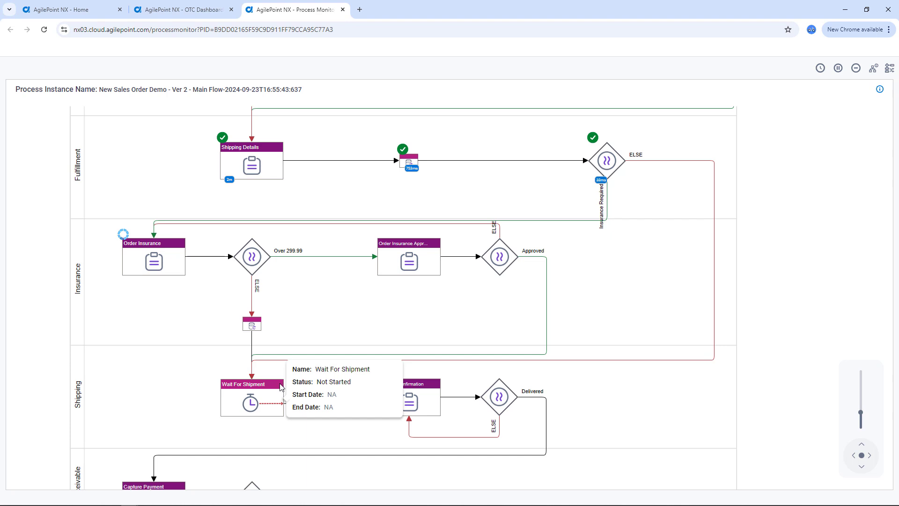
pyautogui.moveTo(145, 270)
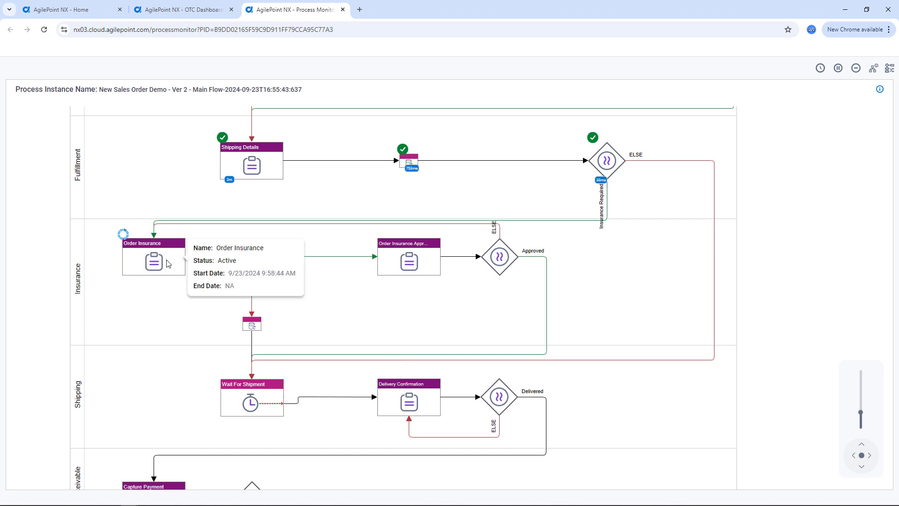
# Refresh the dashboard's Workcenter, choose Allianz as insurance provider in the Order Insurance task and submit it.
pyautogui.click(199, 13)
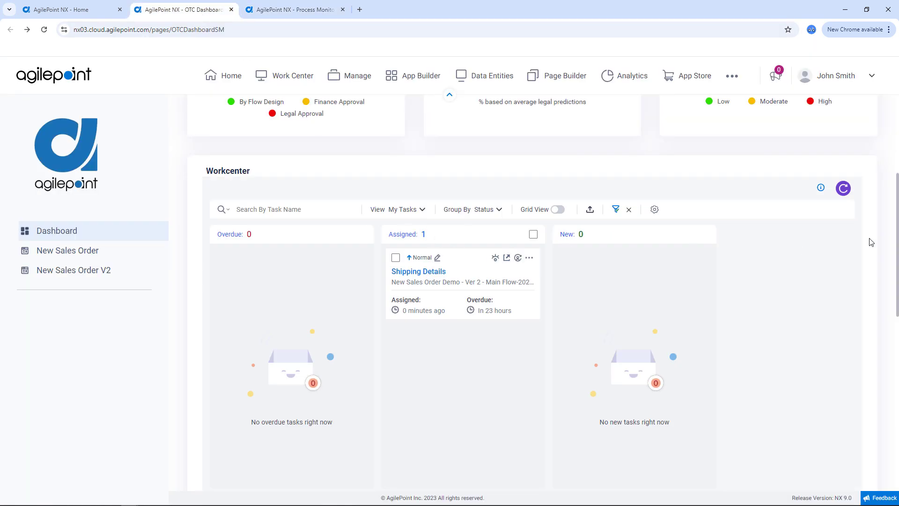
pyautogui.click(844, 189)
pyautogui.click(507, 259)
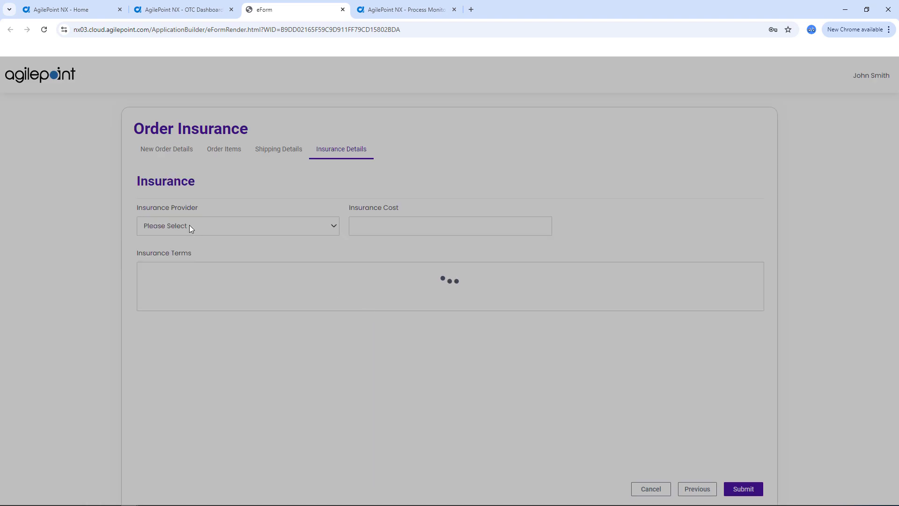
pyautogui.click(192, 226)
pyautogui.click(180, 257)
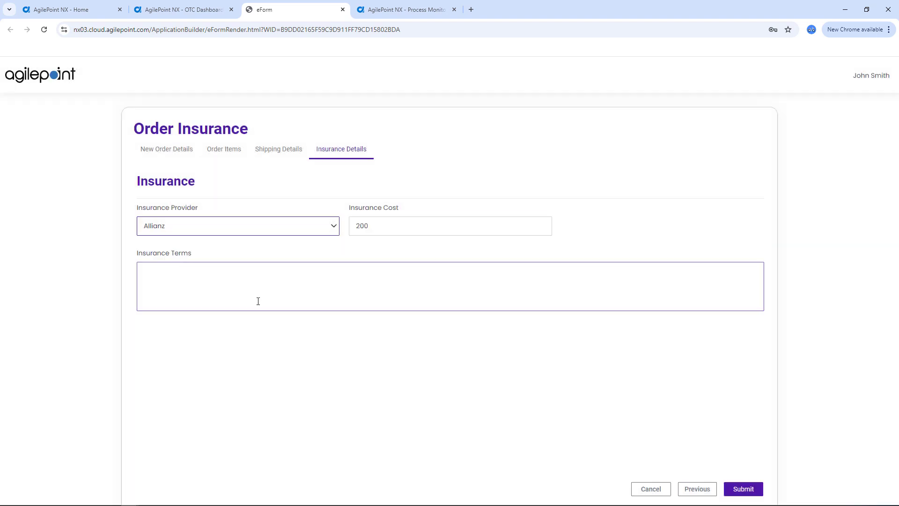
pyautogui.click(741, 489)
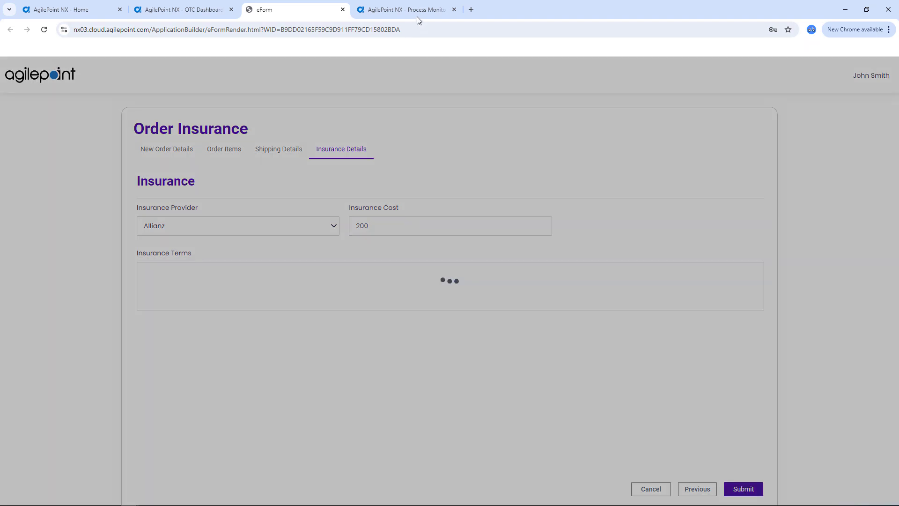
# Return to the process monitor and check the status of the Wait For Shipment and Shipping Details activities.
pyautogui.click(416, 13)
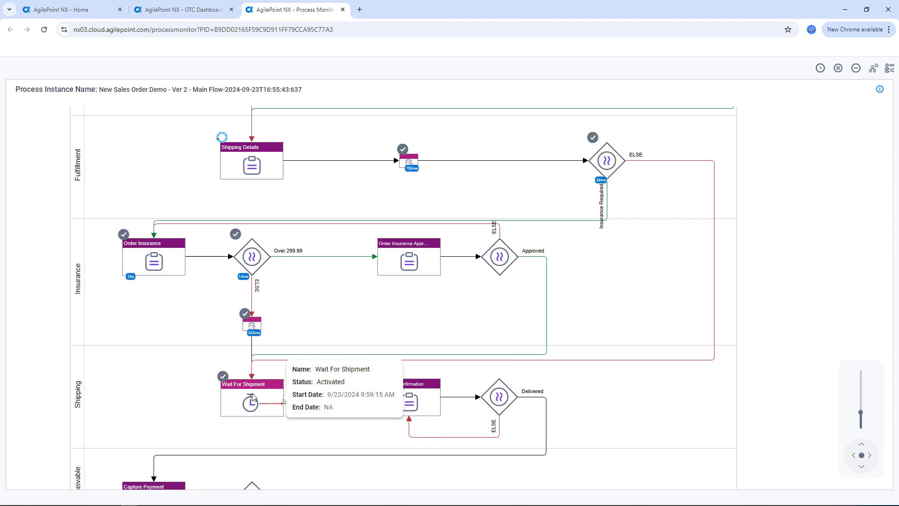
pyautogui.moveTo(248, 405)
pyautogui.moveTo(261, 172)
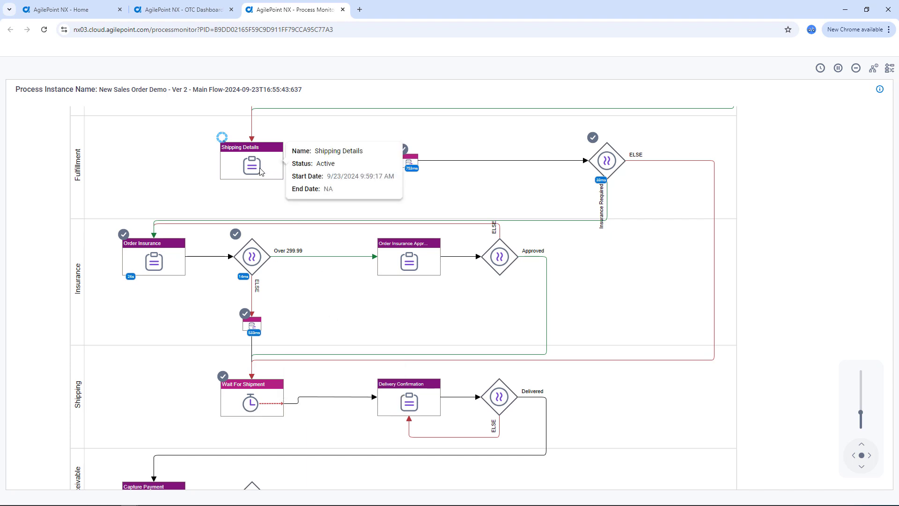